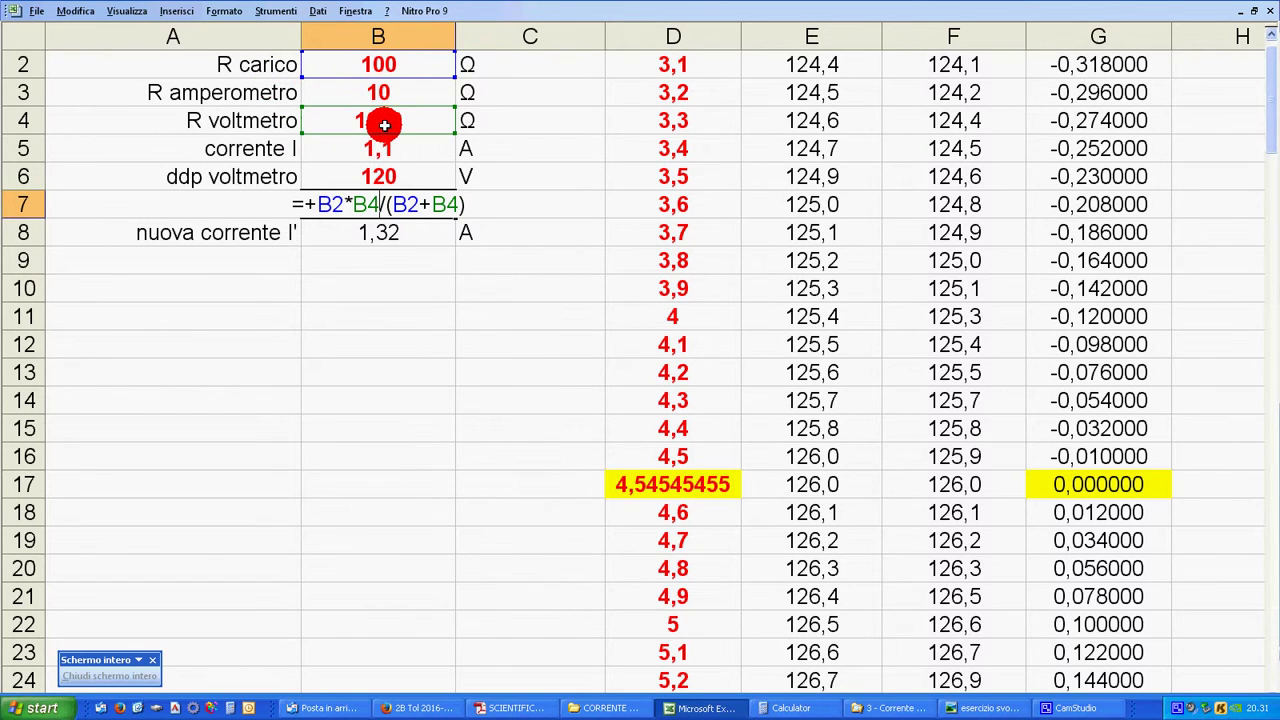
# Step: Close the R parallelo formula in B7 and compute nuova corrente I' in B8 as =+B6/B7
pyautogui.press('Return')
pyautogui.press('Return')
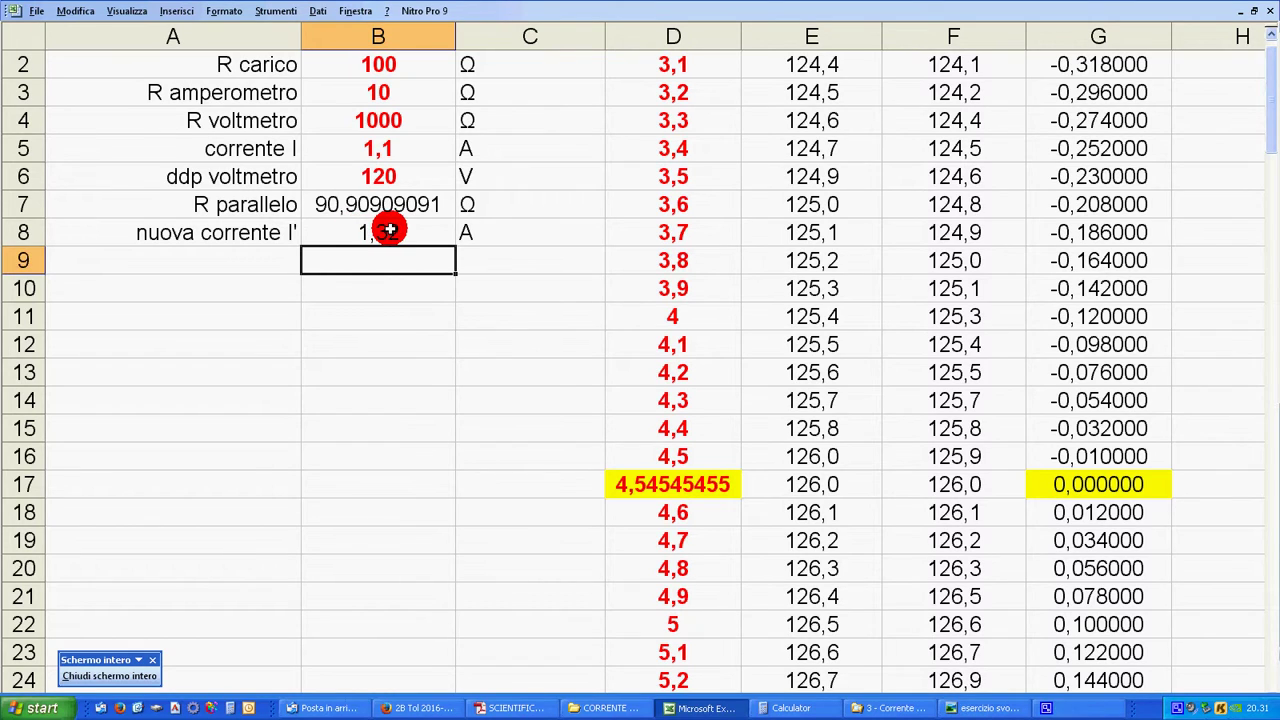
pyautogui.click(349, 232)
pyautogui.write('=+B6/')
pyautogui.click(371, 206)
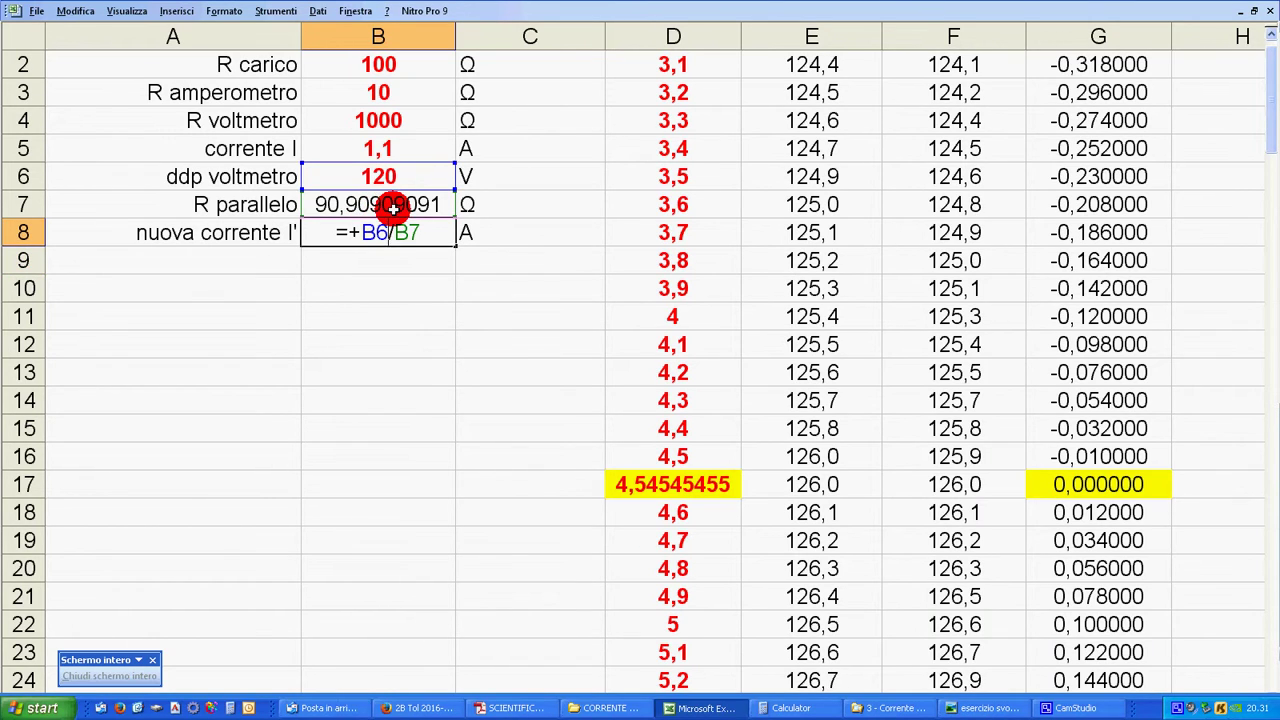
pyautogui.press('Return')
pyautogui.press('Return')
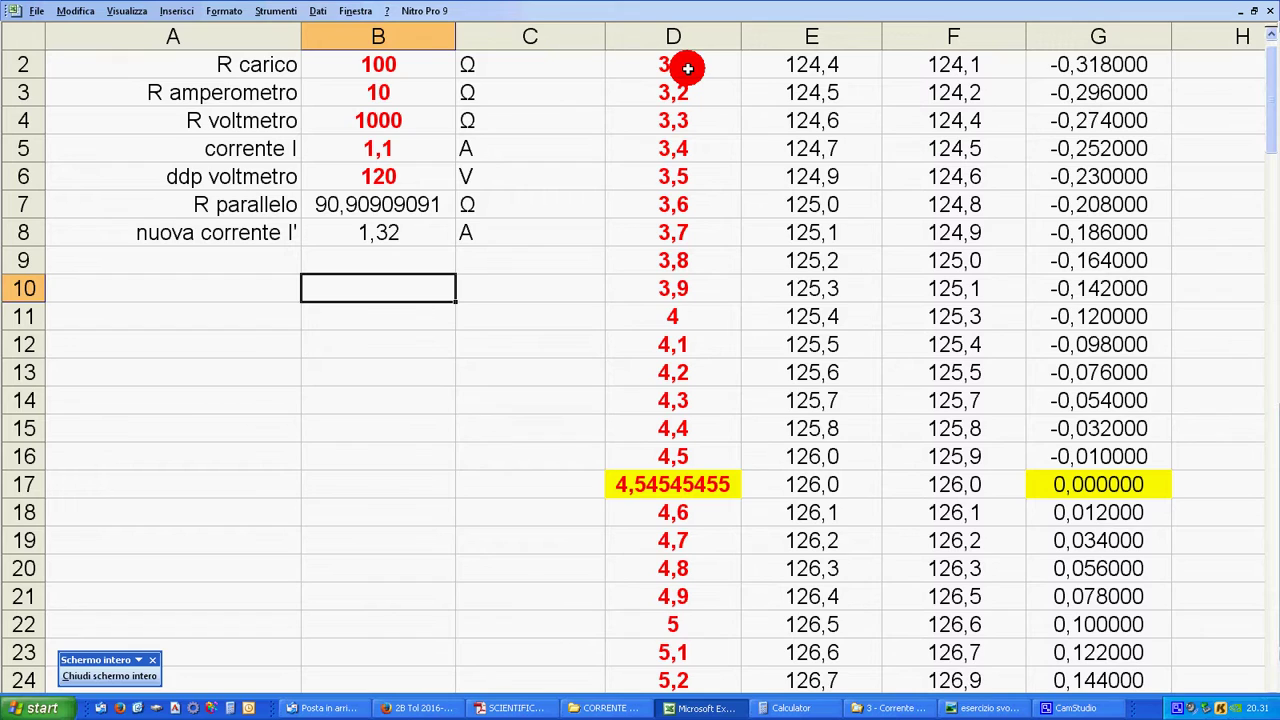
# Step: Review the trial internal resistances in column D through row 139, including the value in D112, and return to the first row
pyautogui.scroll(-20, 688, 67)
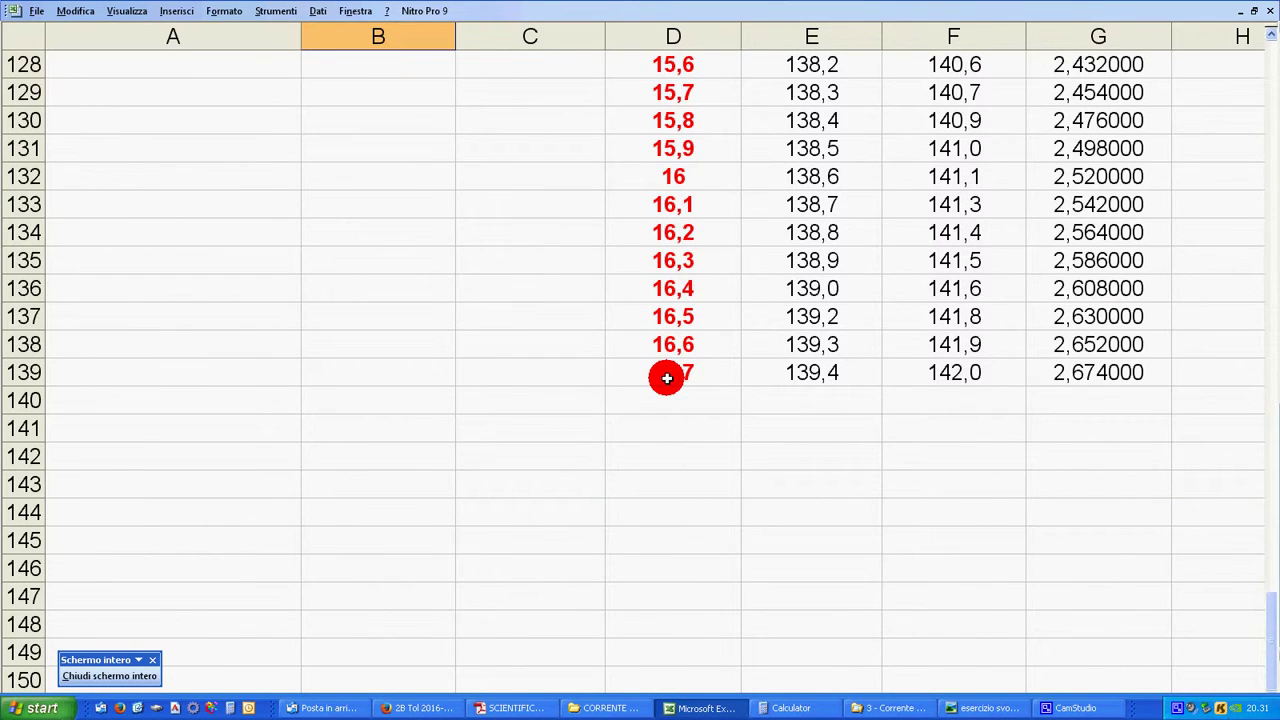
pyautogui.scroll(9, 675, 284)
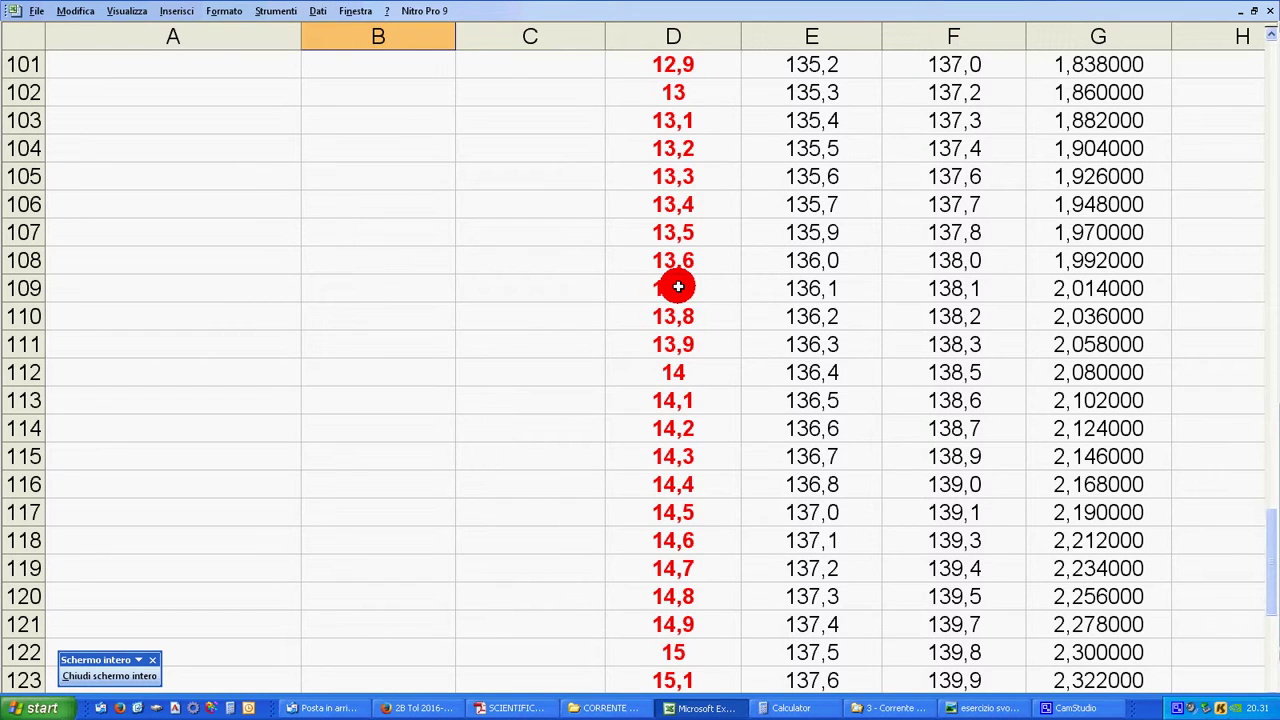
pyautogui.click(672, 370)
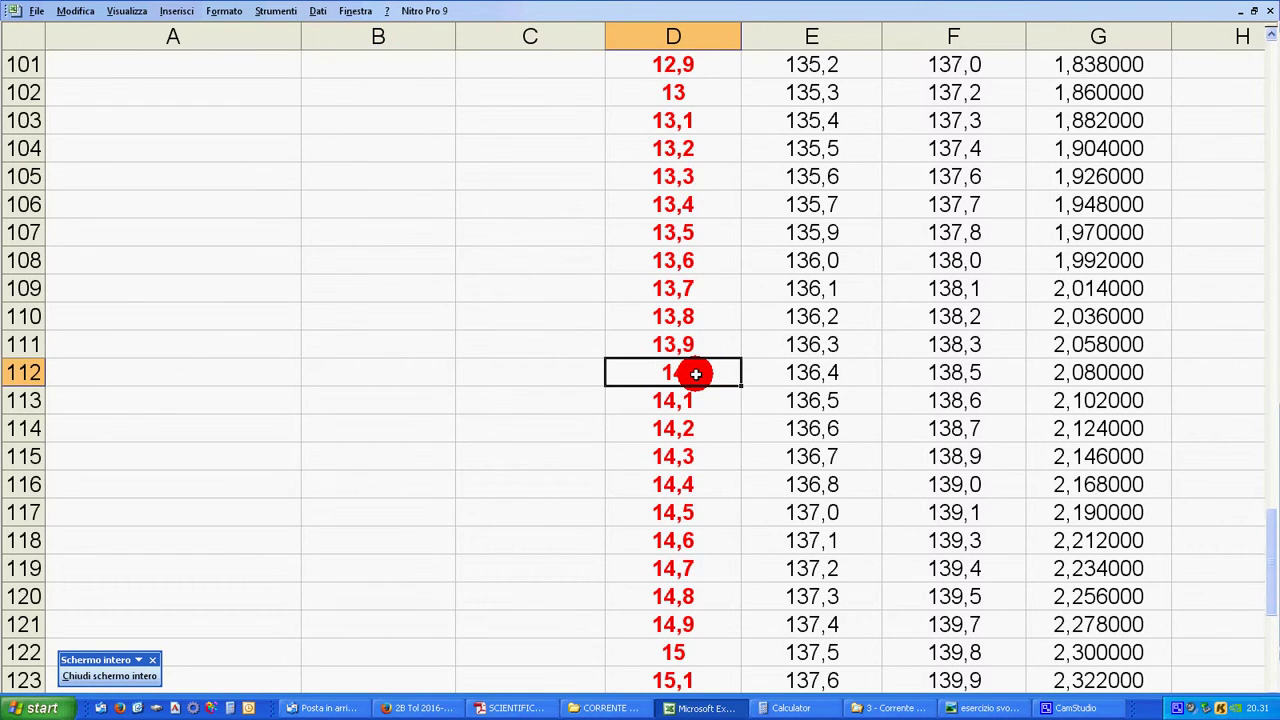
pyautogui.scroll(20, 695, 373)
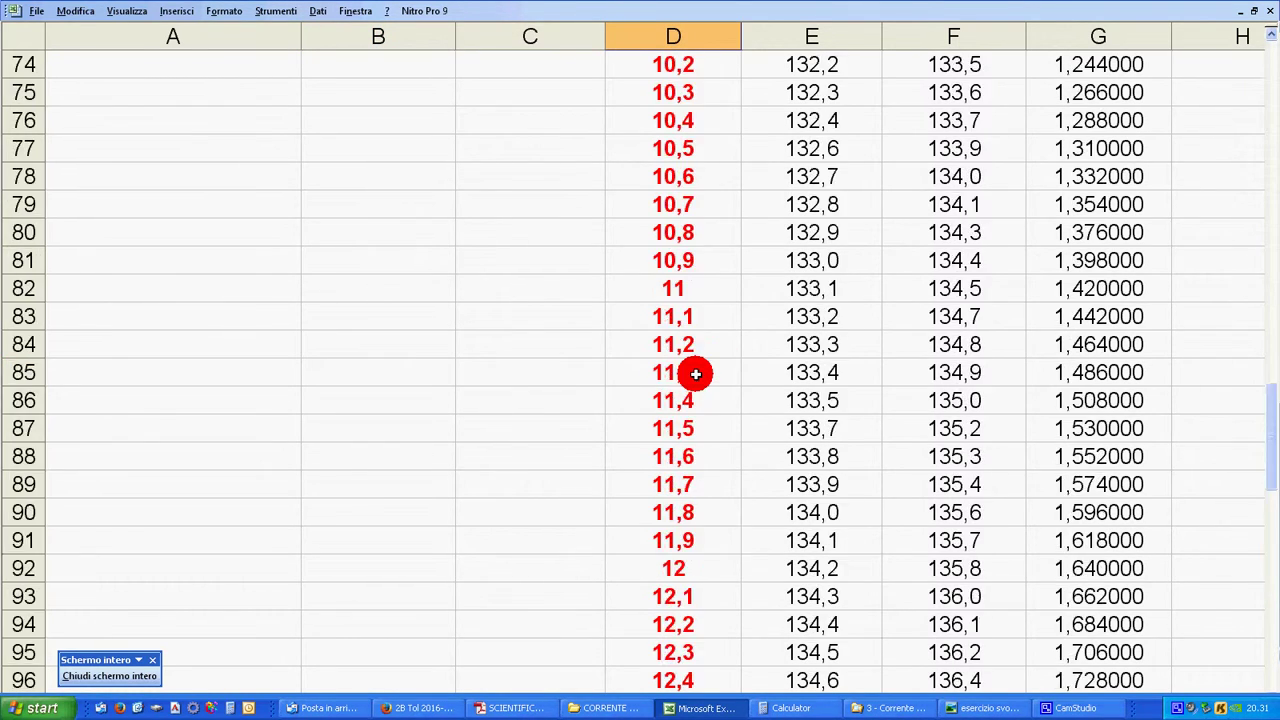
pyautogui.scroll(3, 695, 373)
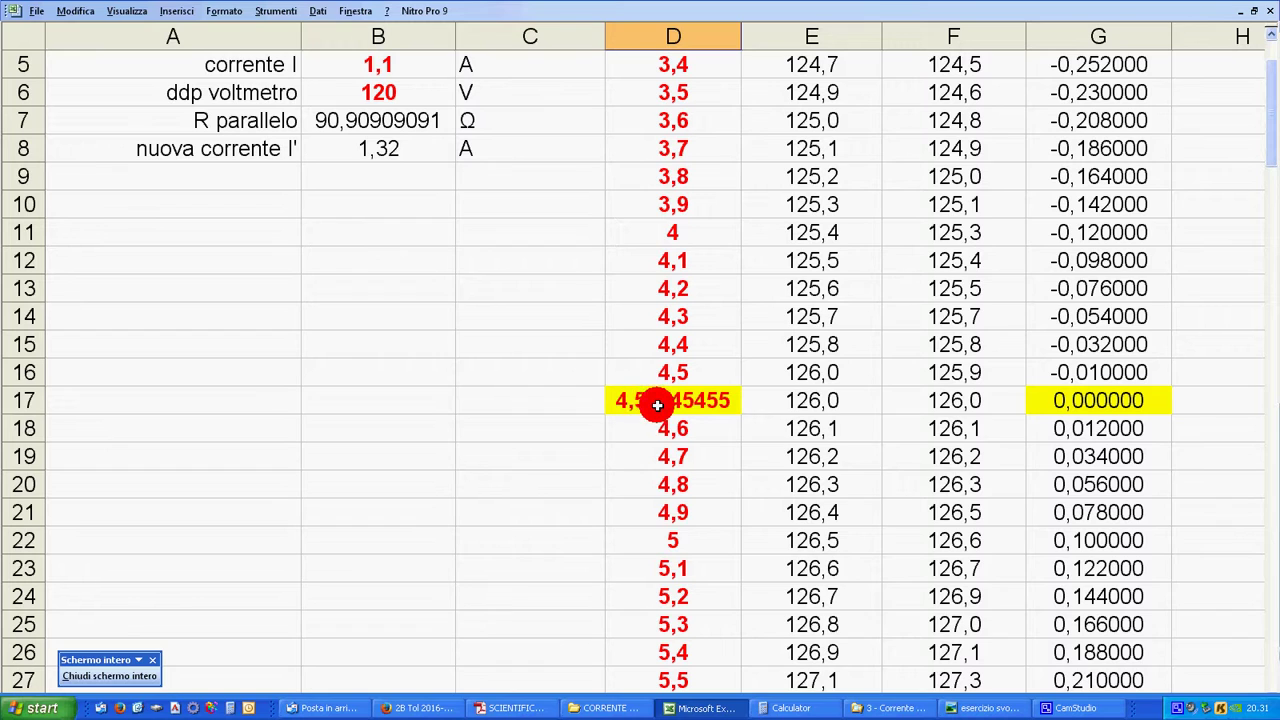
pyautogui.scroll(2, 722, 406)
# Step: Compare the formula in E1 with the handwritten equation f = (r+Ra+R)I in Windows Picture and Fax Viewer
pyautogui.click(814, 64)
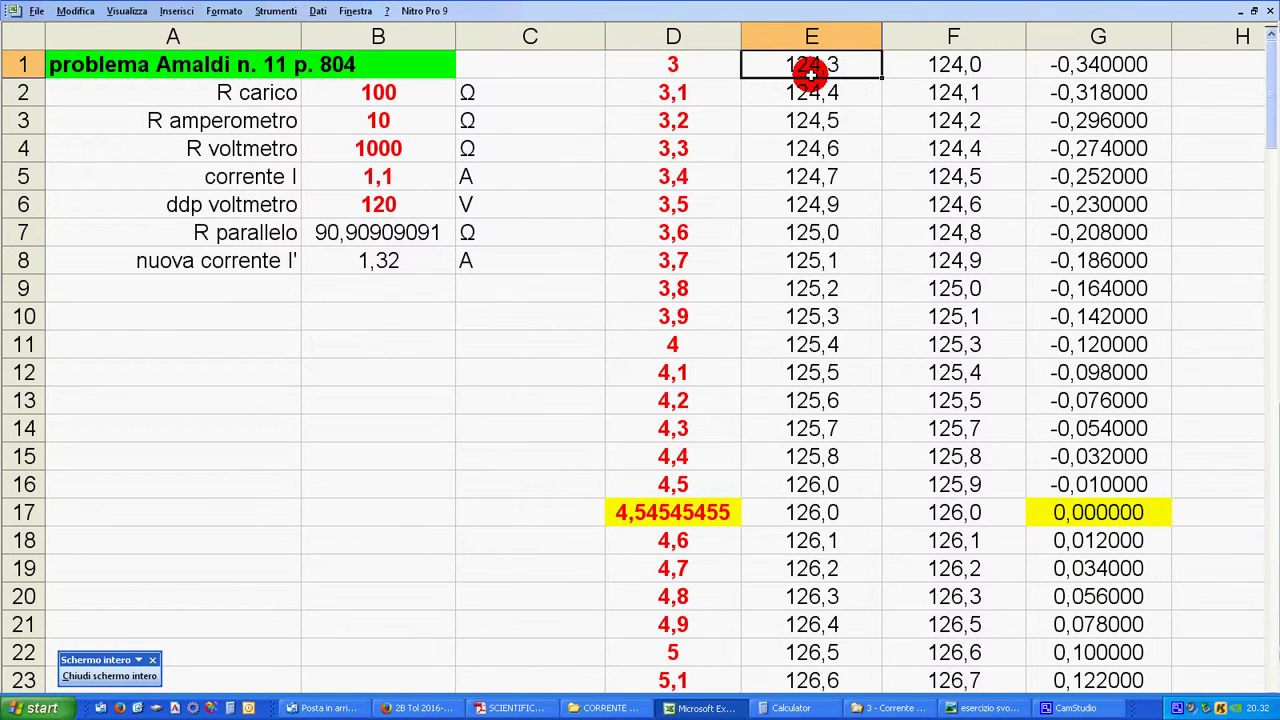
pyautogui.hotkey('alt', 'Tab')
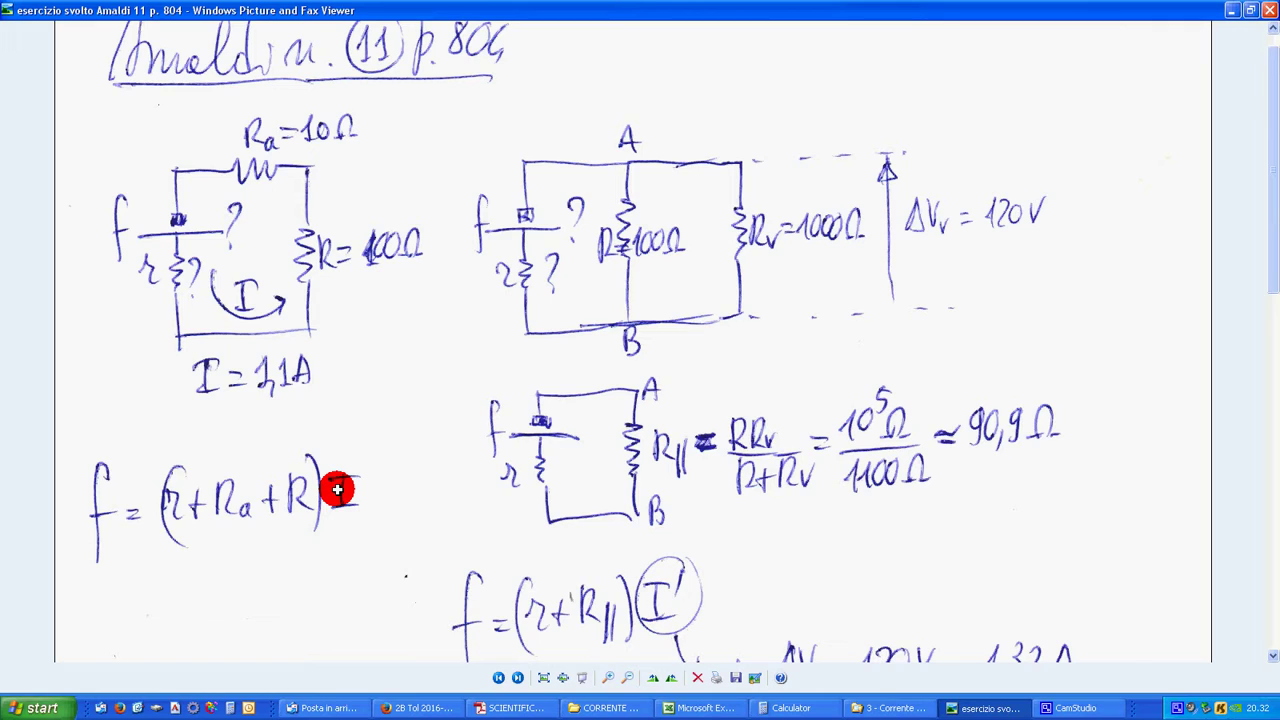
pyautogui.hotkey('alt', 'Tab')
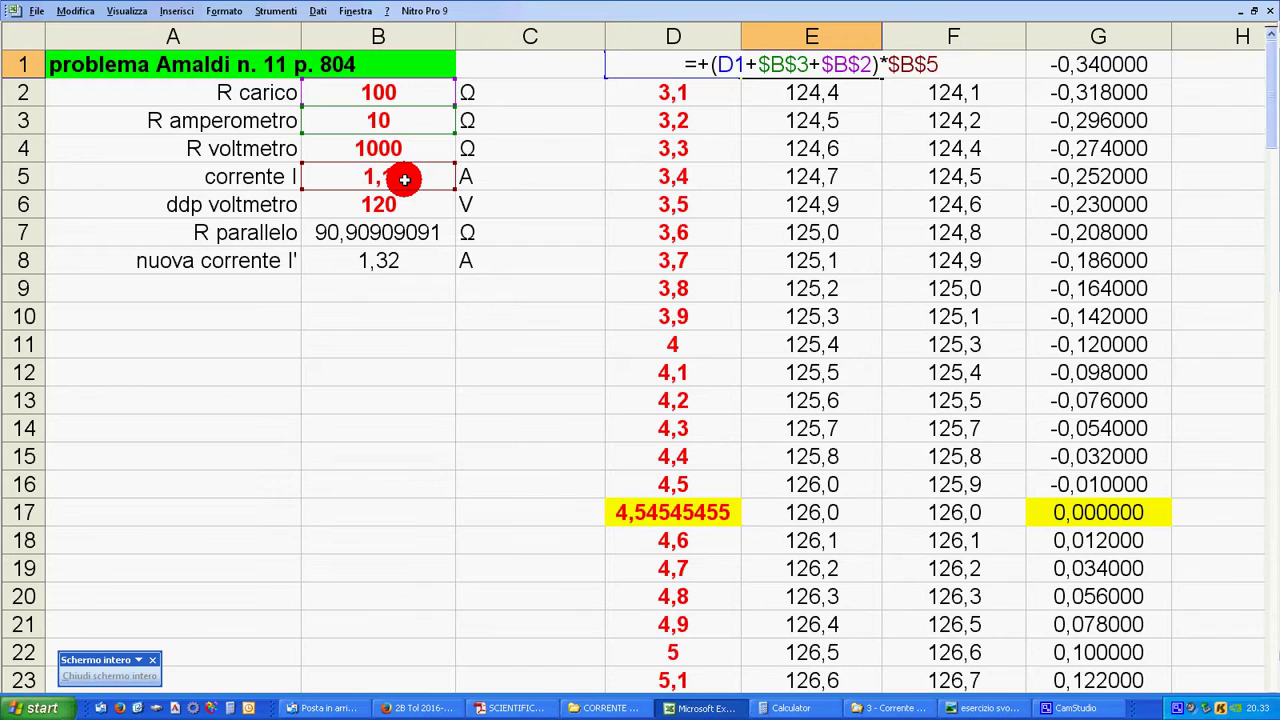
pyautogui.press('Escape')
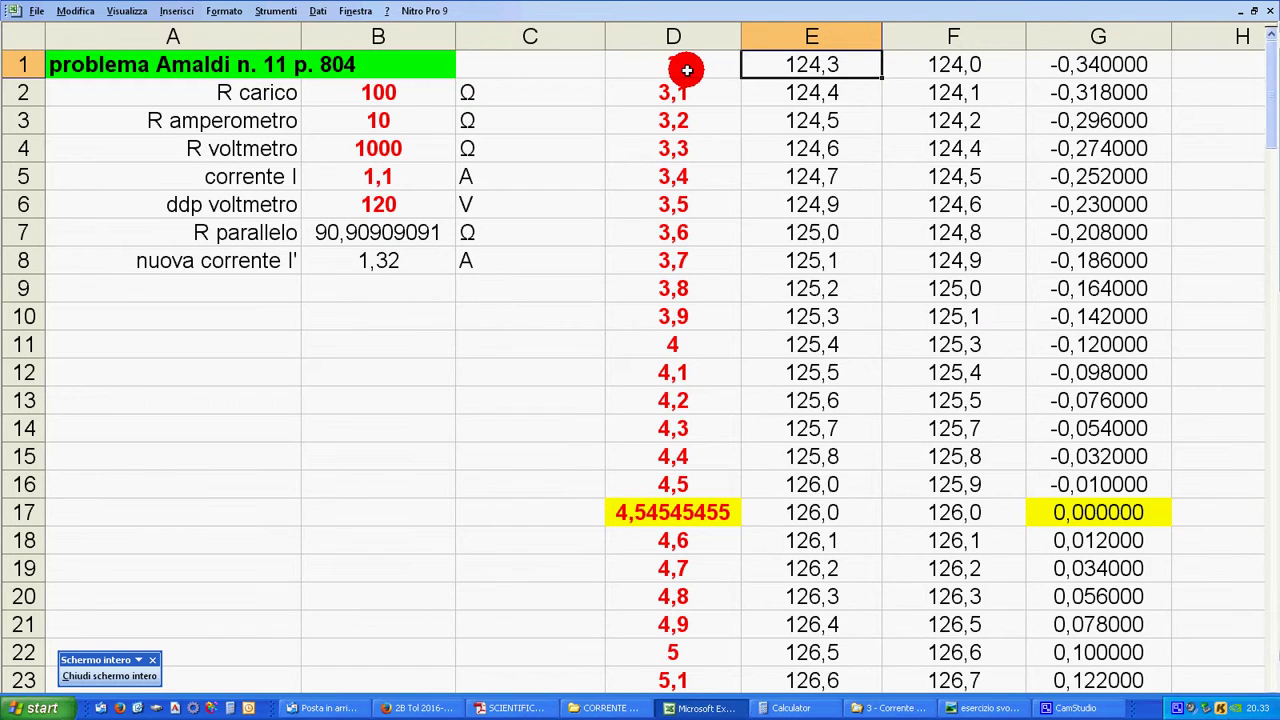
# Step: Compare the formula in F1 with the handwritten parallel-circuit equation f = (r+R∥)I' in the picture viewer, then return to the sheet
pyautogui.click(929, 60)
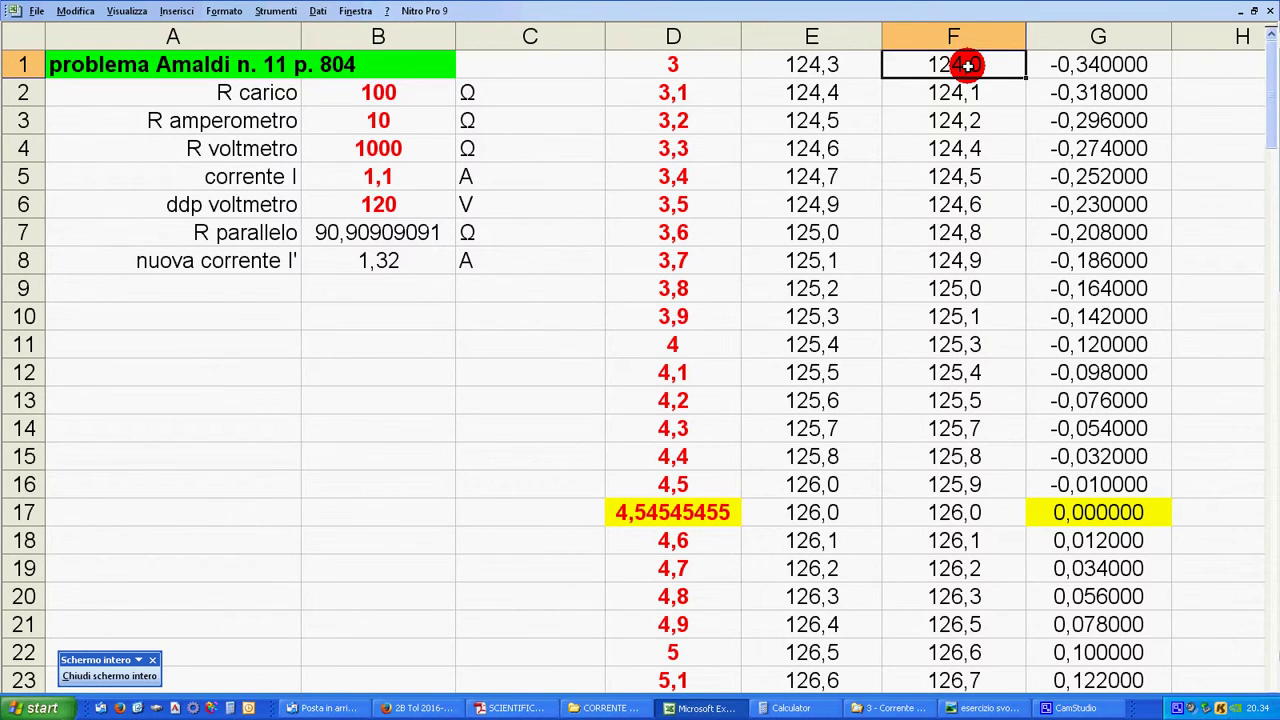
pyautogui.hotkey('alt', 'Tab')
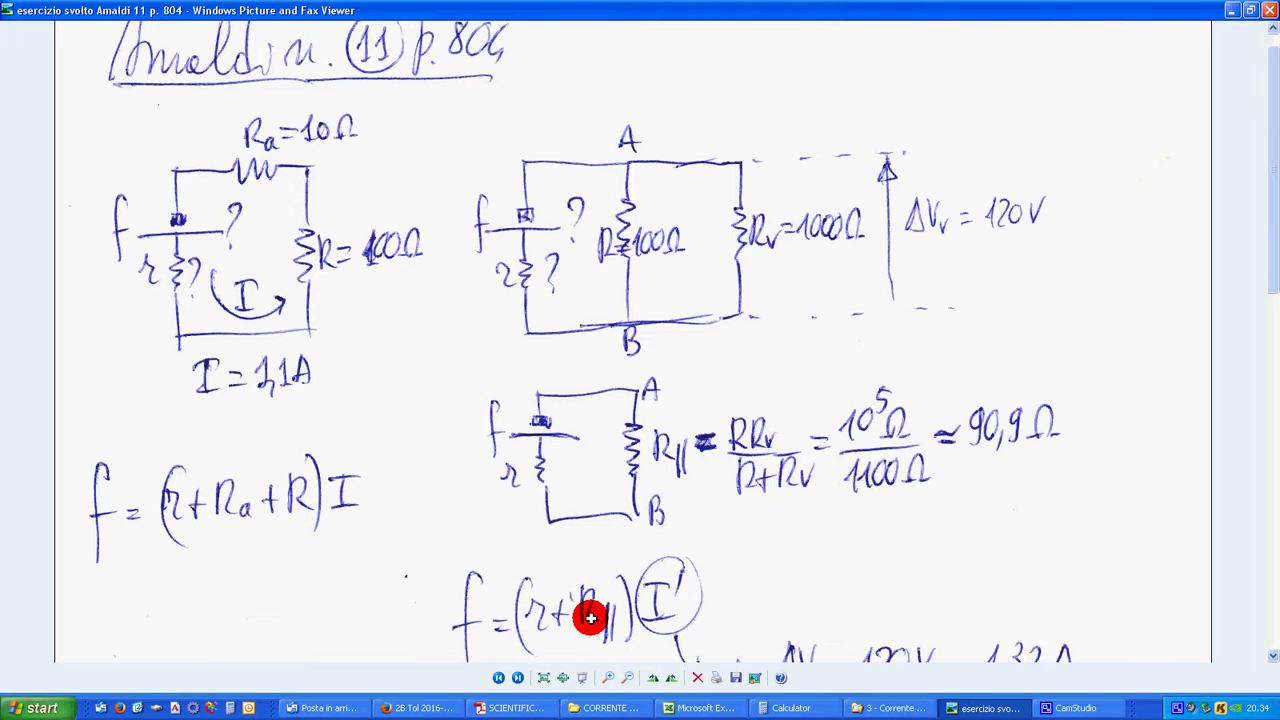
pyautogui.hotkey('alt', 'Tab')
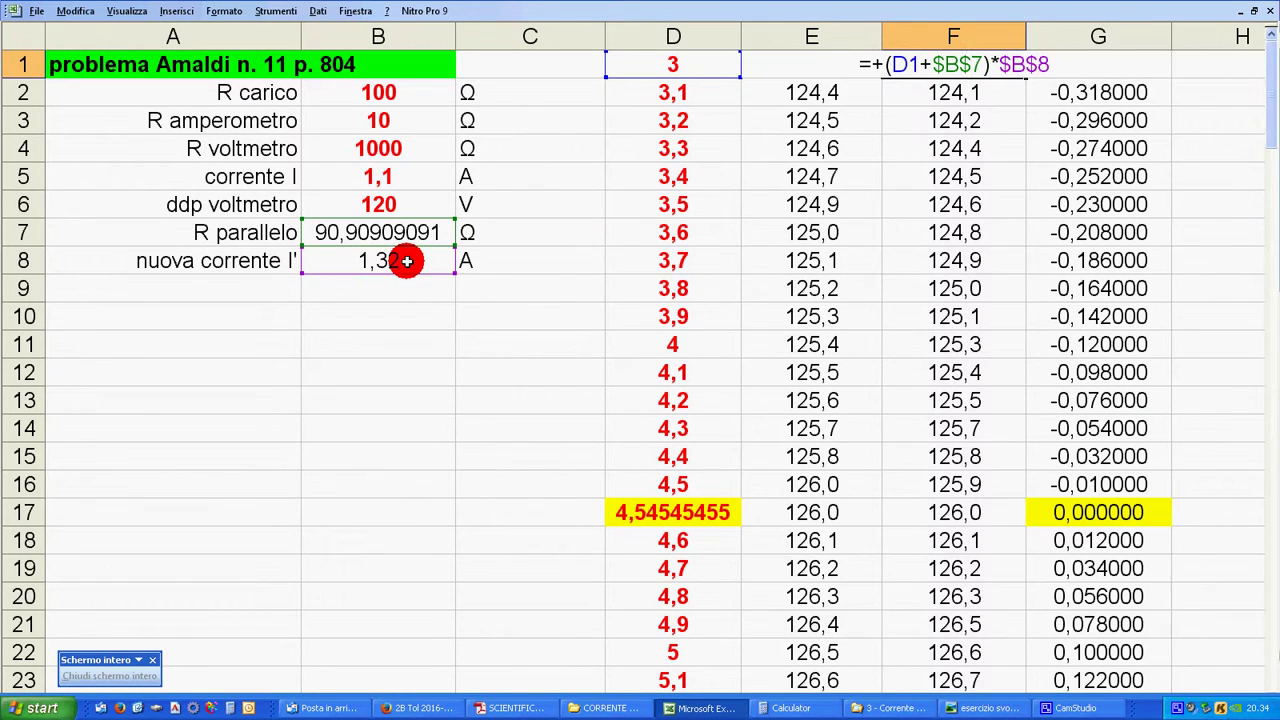
pyautogui.press('Return')
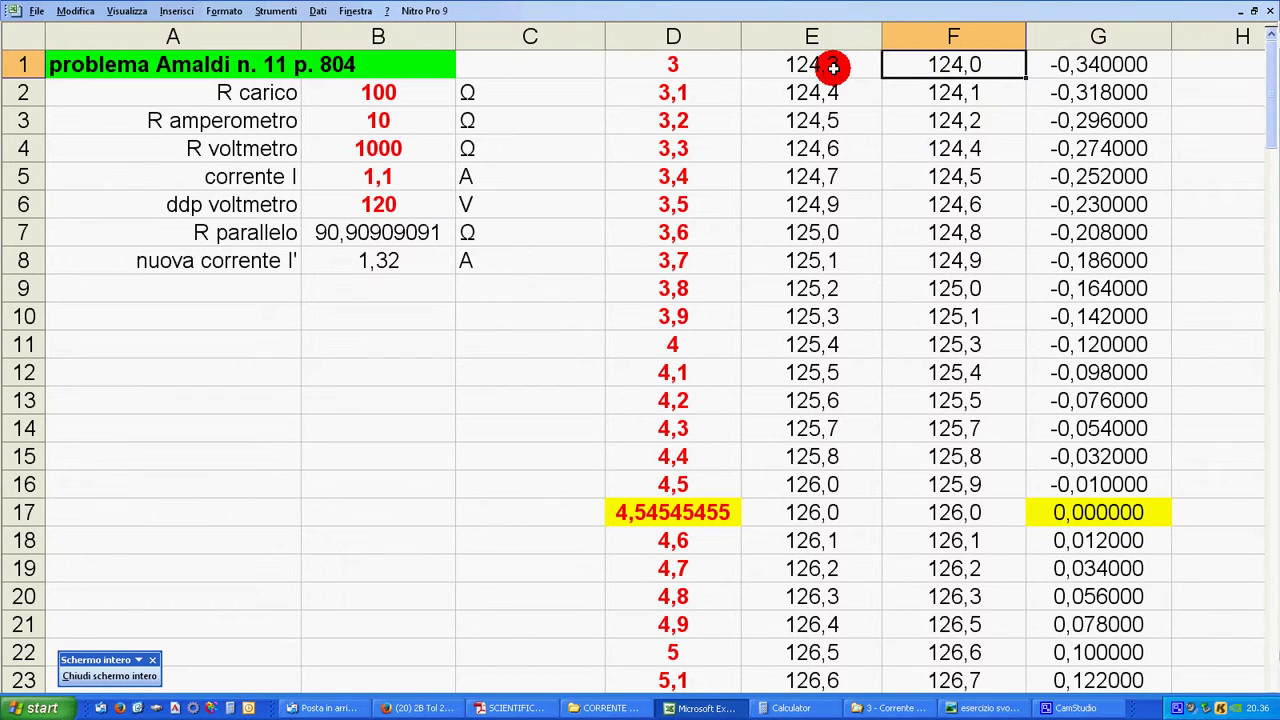
# Step: Examine the differences between columns E and F in column G, checking row 1, rows 35, 37 and 39, and row 112
pyautogui.press('Right')
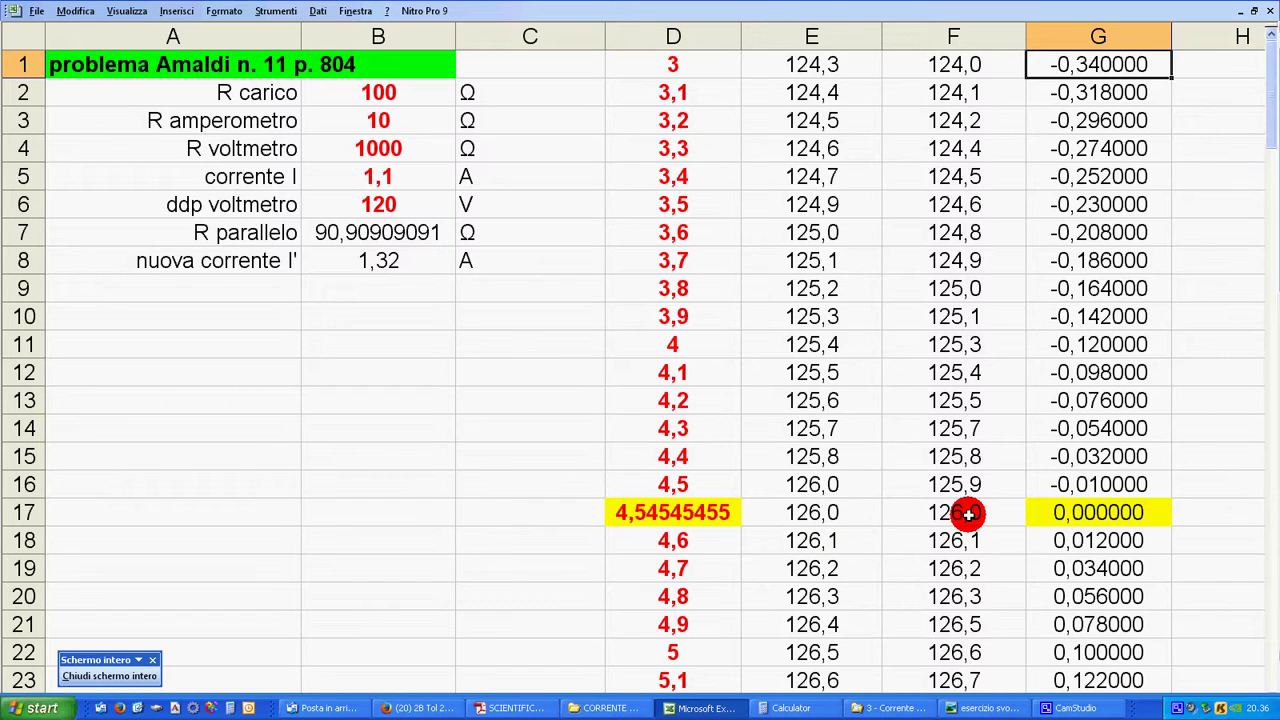
pyautogui.moveTo(1268, 123); pyautogui.dragTo(1268, 235)
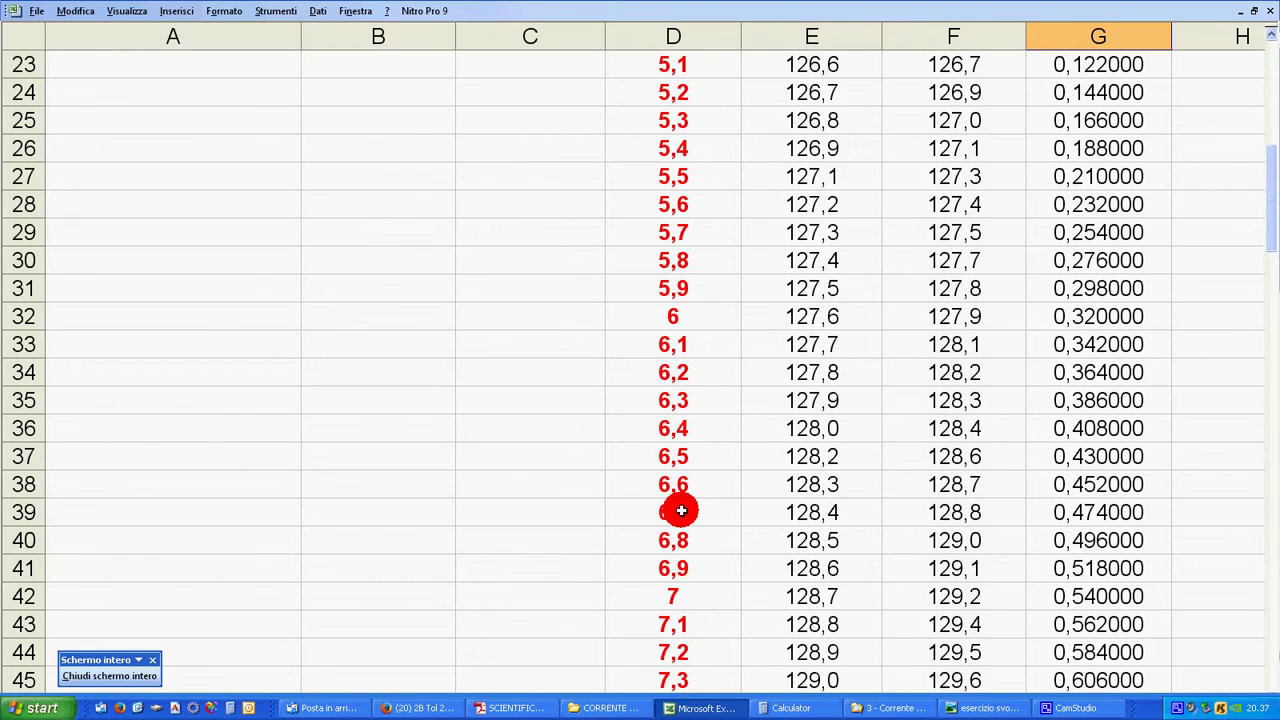
pyautogui.click(829, 401)
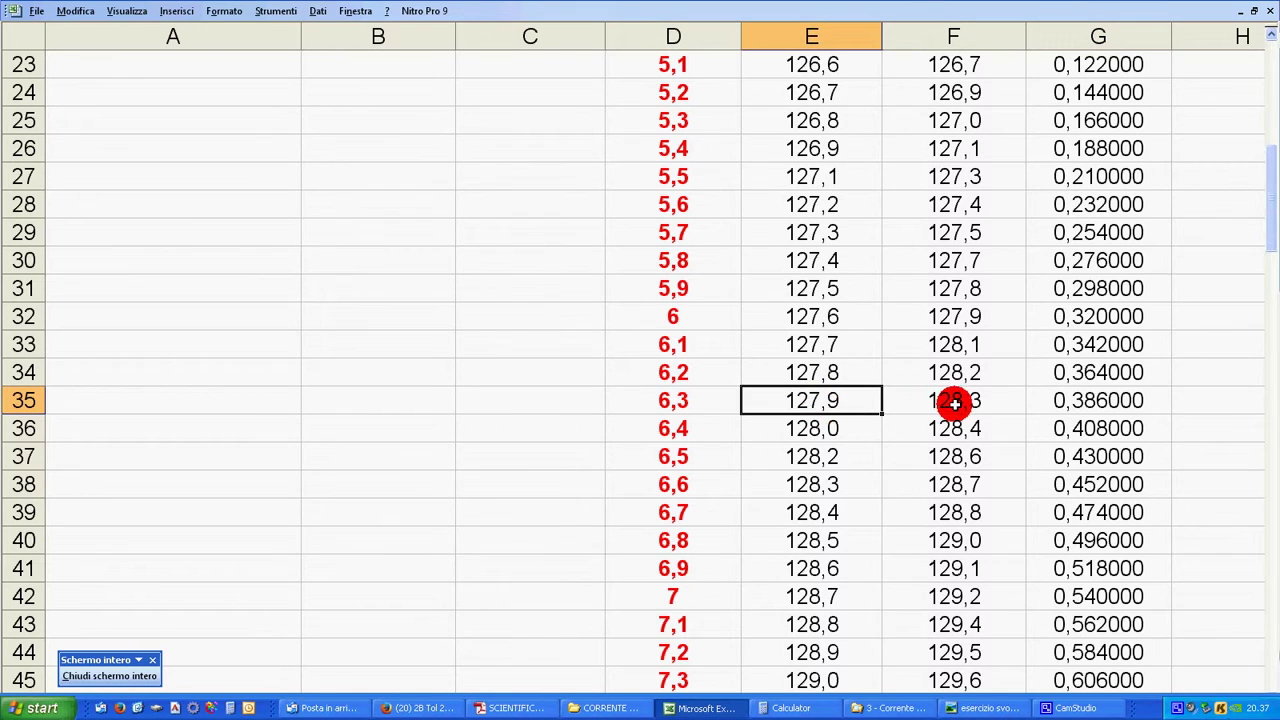
pyautogui.click(918, 400)
pyautogui.click(862, 400)
pyautogui.click(948, 404)
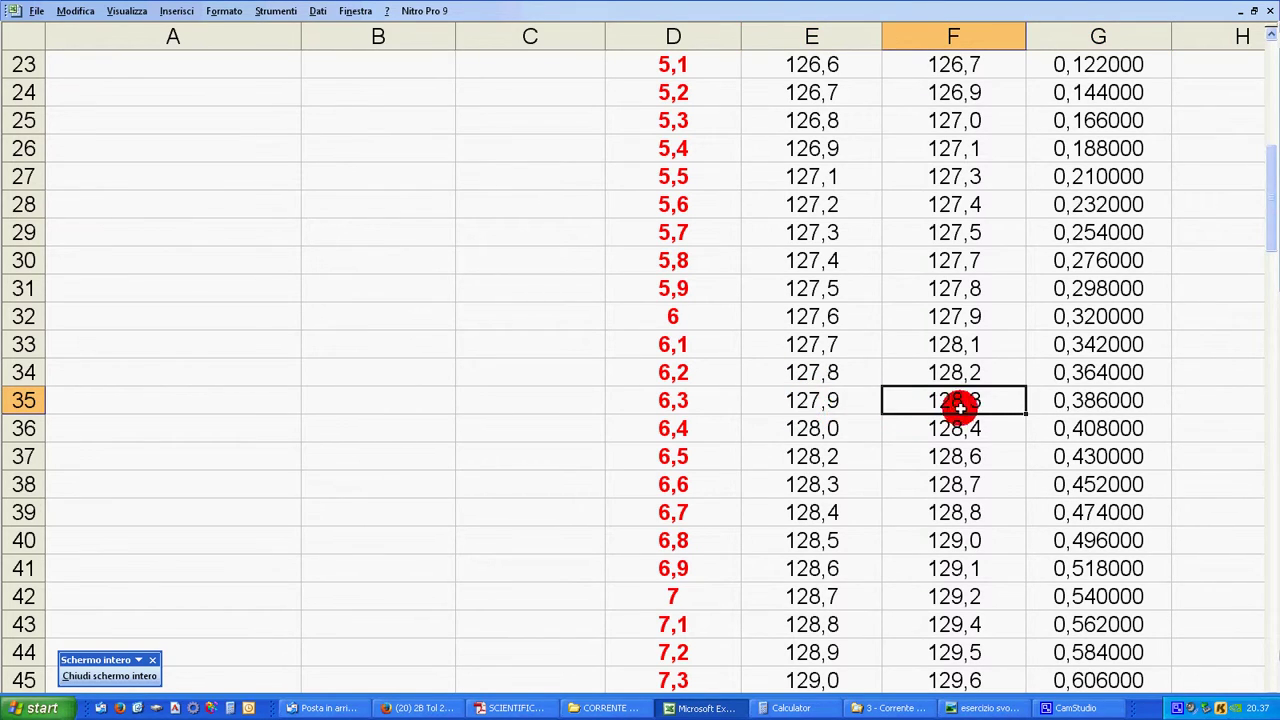
pyautogui.click(1095, 400)
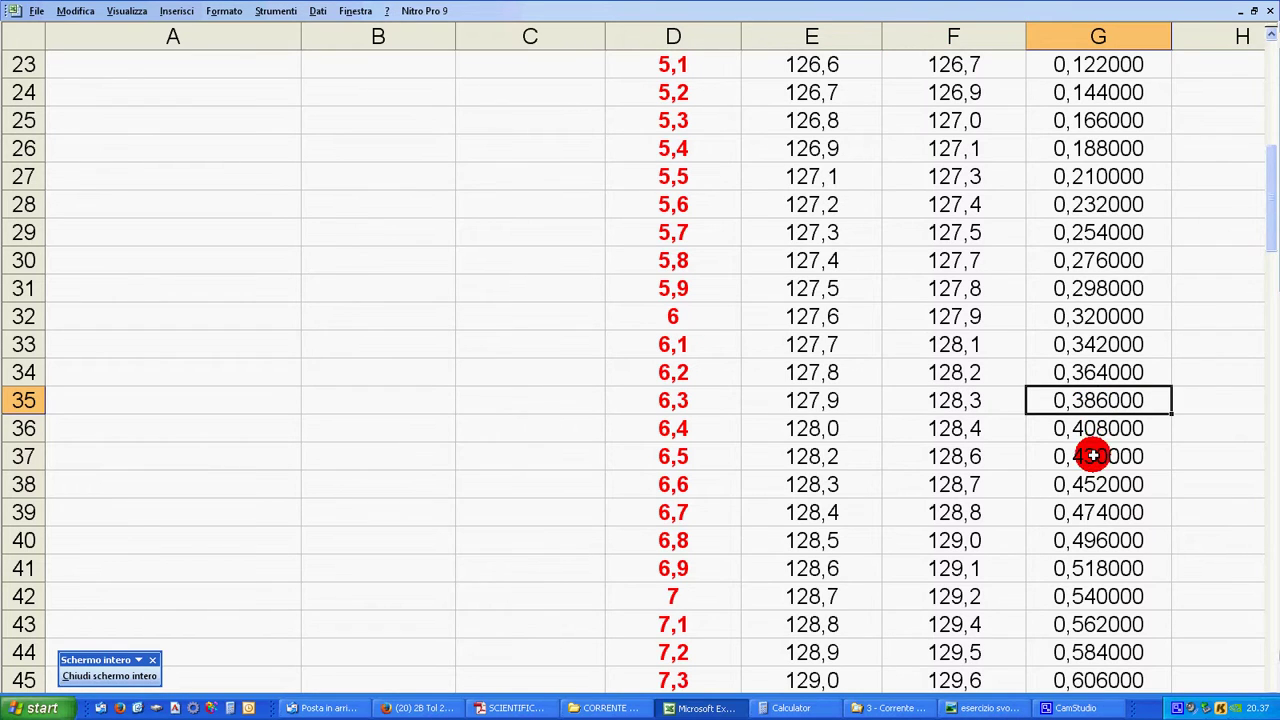
pyautogui.click(1094, 456)
pyautogui.click(1103, 512)
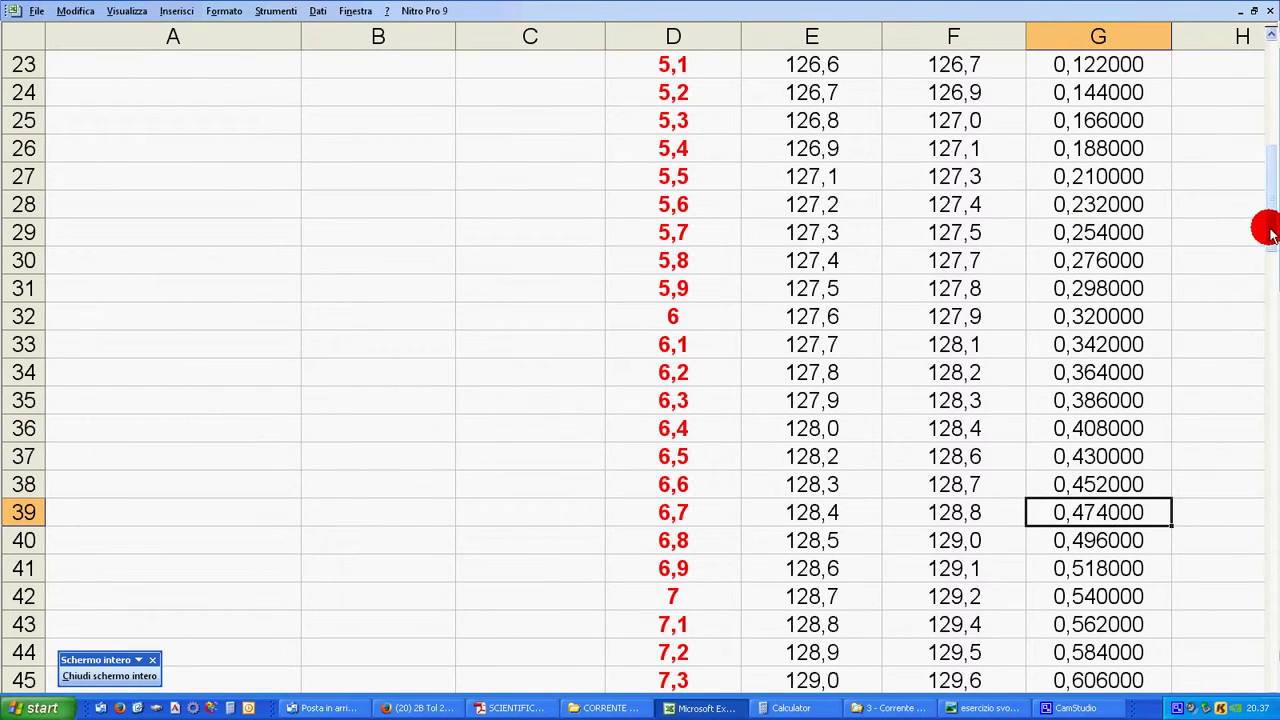
pyautogui.moveTo(1270, 232); pyautogui.dragTo(1270, 574)
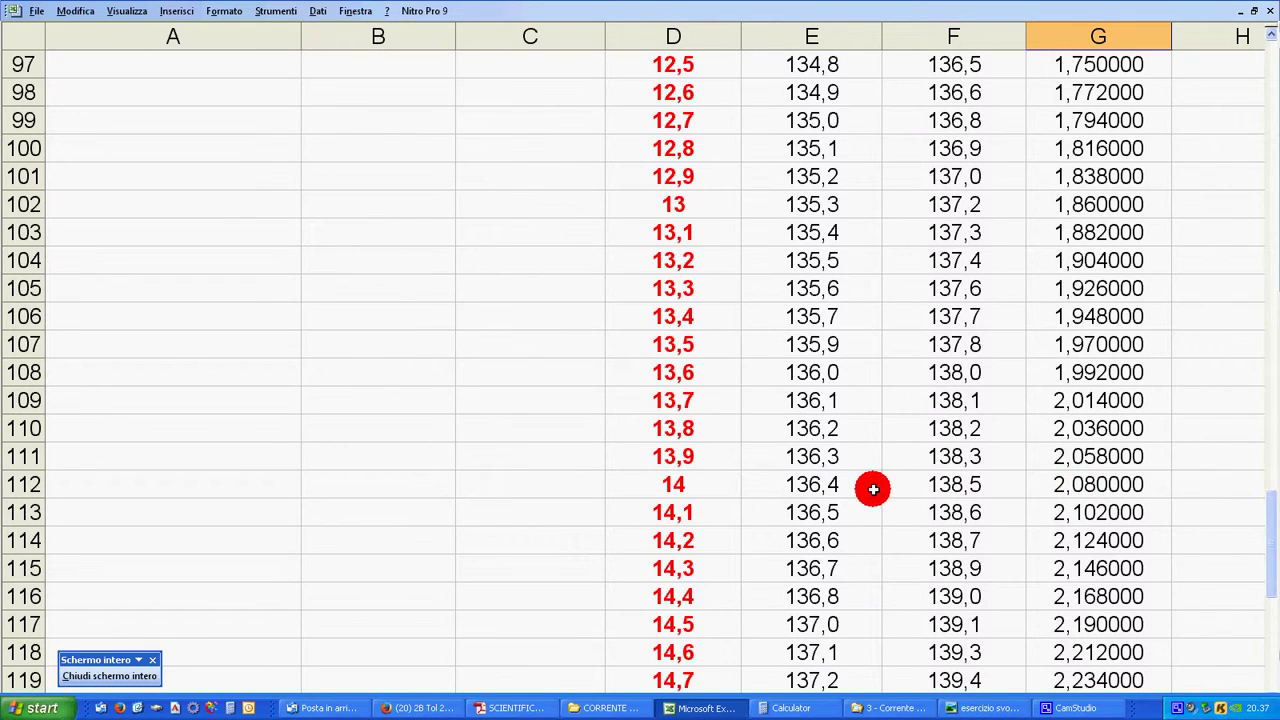
pyautogui.click(1097, 487)
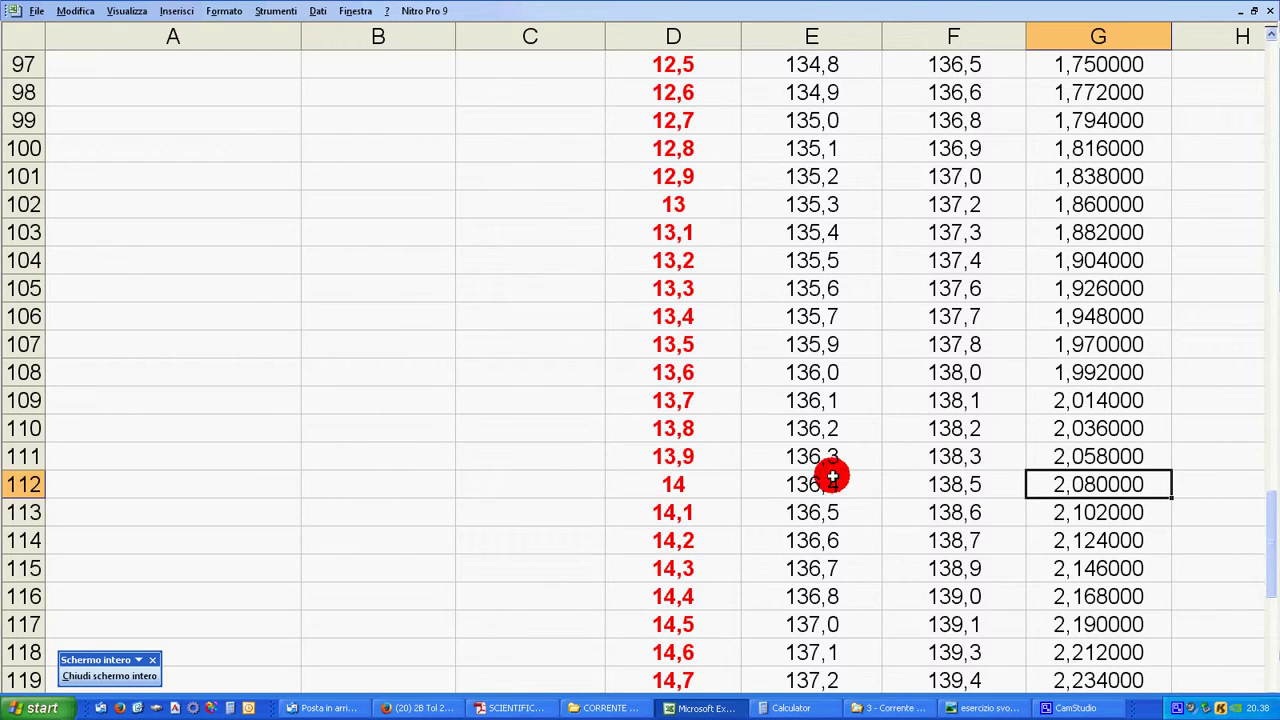
# Step: Compare the two electromotive force values E17 and F17 in the highlighted row and check the matching internal resistance in D17
pyautogui.scroll(20, 1030, 420)
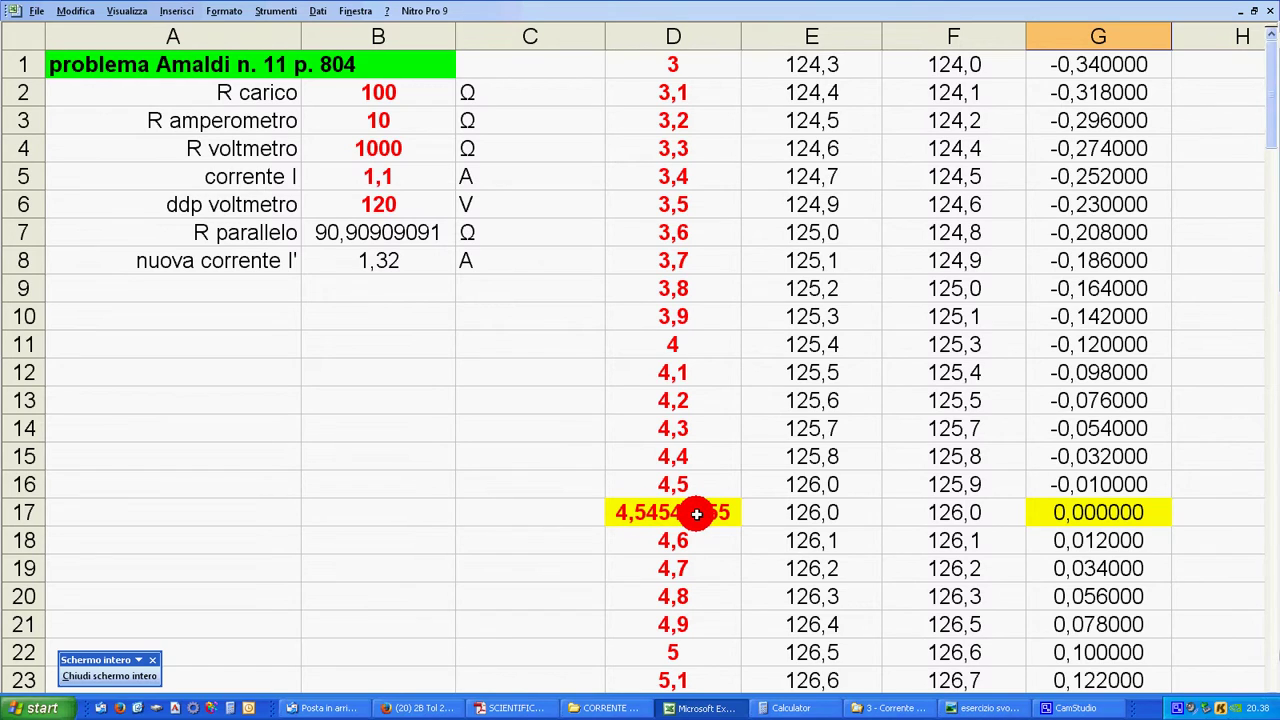
pyautogui.click(826, 512)
pyautogui.click(912, 512)
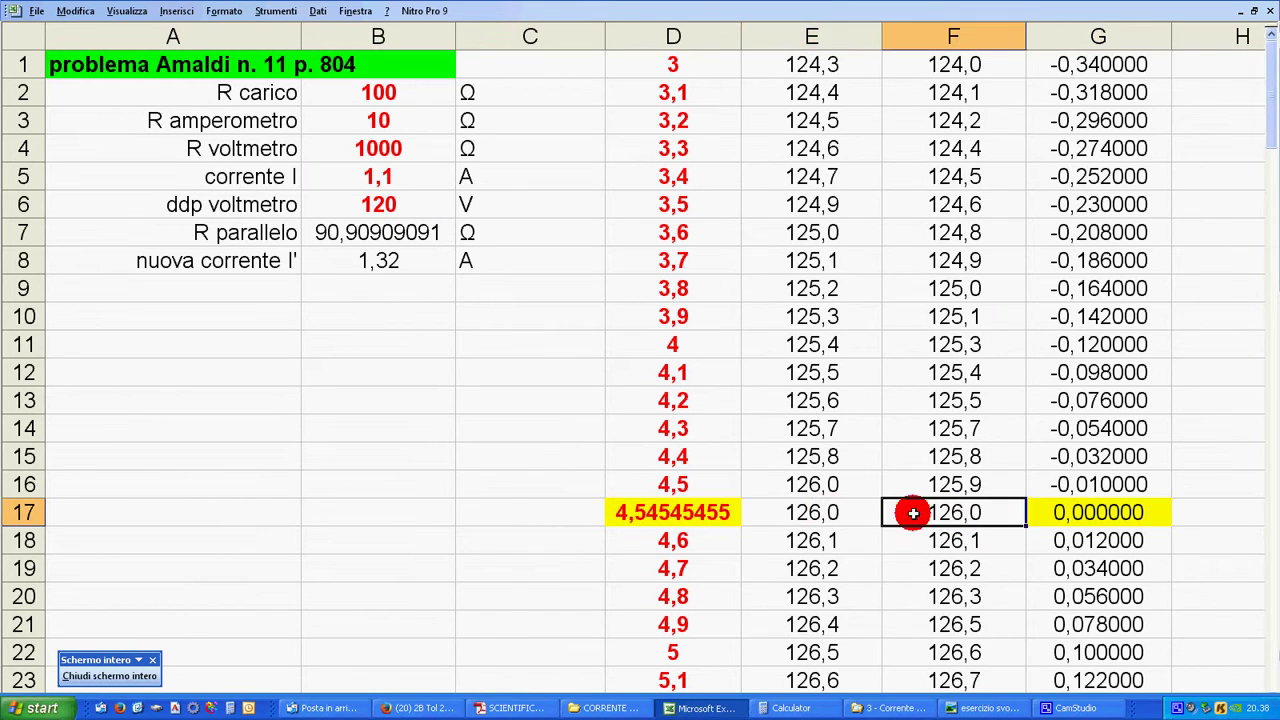
pyautogui.click(823, 512)
pyautogui.click(905, 512)
pyautogui.click(833, 514)
pyautogui.click(945, 514)
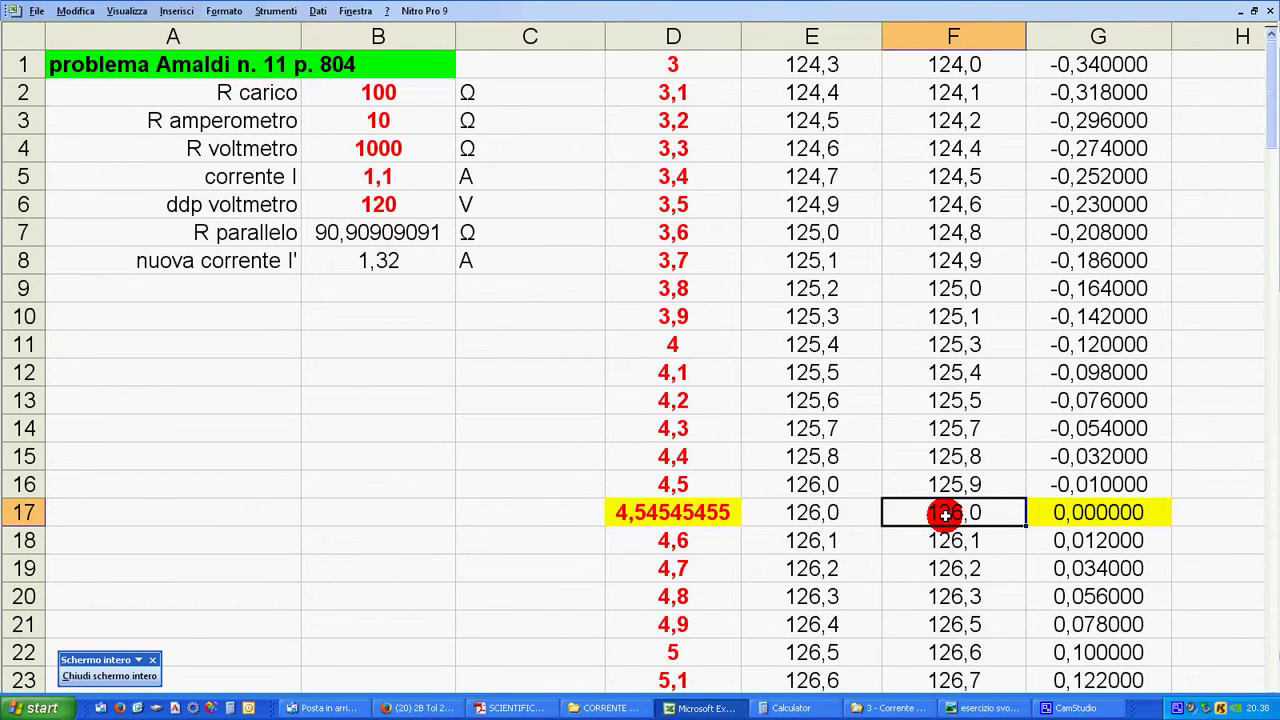
pyautogui.click(666, 514)
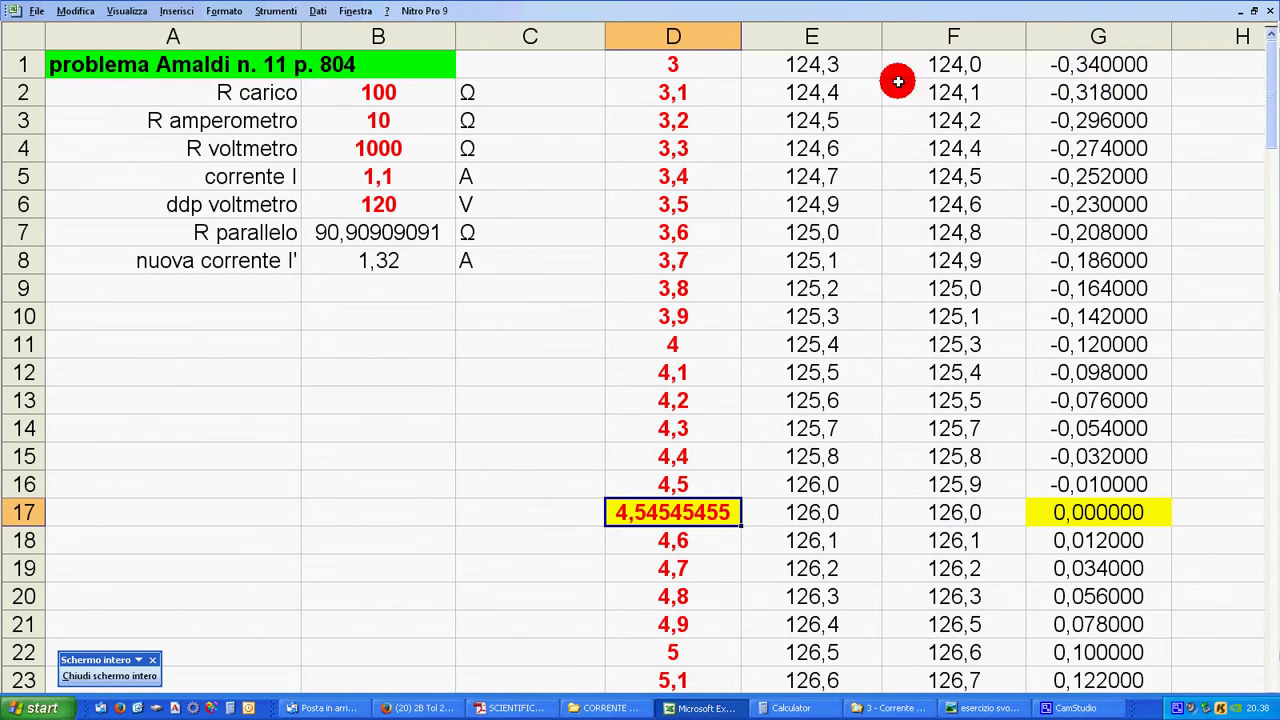
# Step: Compare E1 with F1 and follow the differences in column G down past the highlighted row 17
pyautogui.click(827, 66)
pyautogui.click(957, 66)
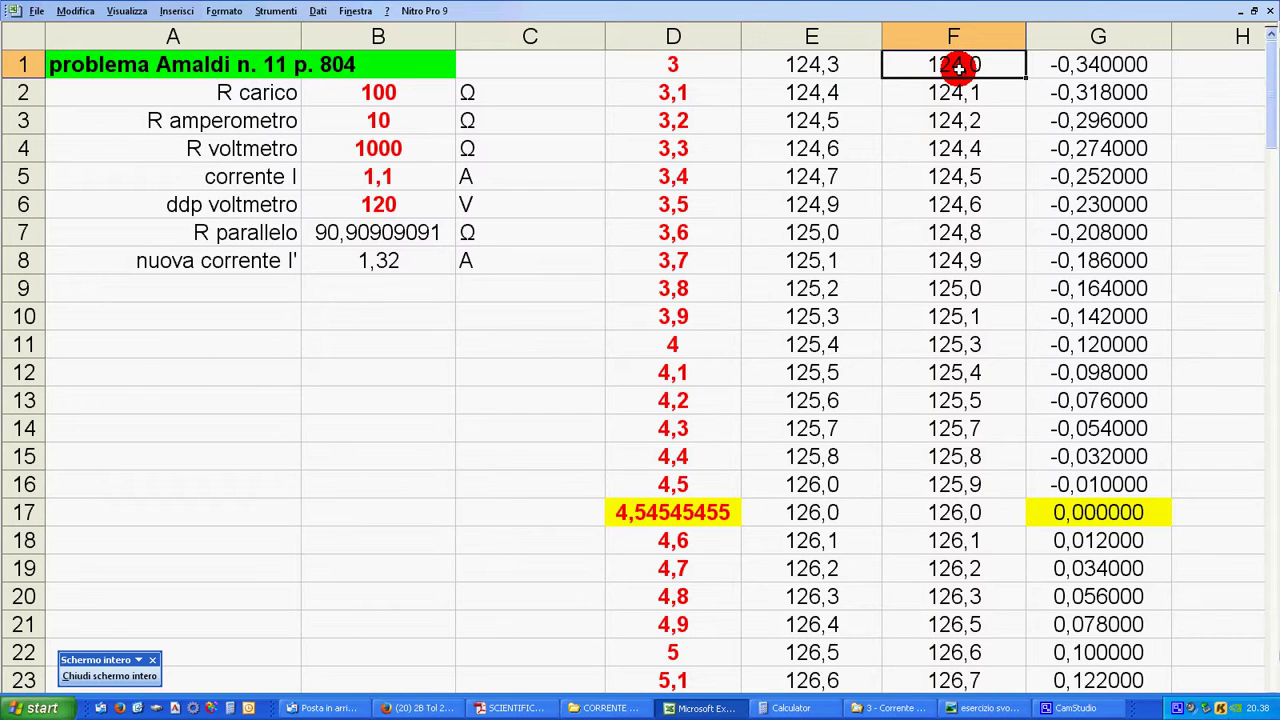
pyautogui.scroll(-5, 914, 257)
pyautogui.scroll(5, 914, 257)
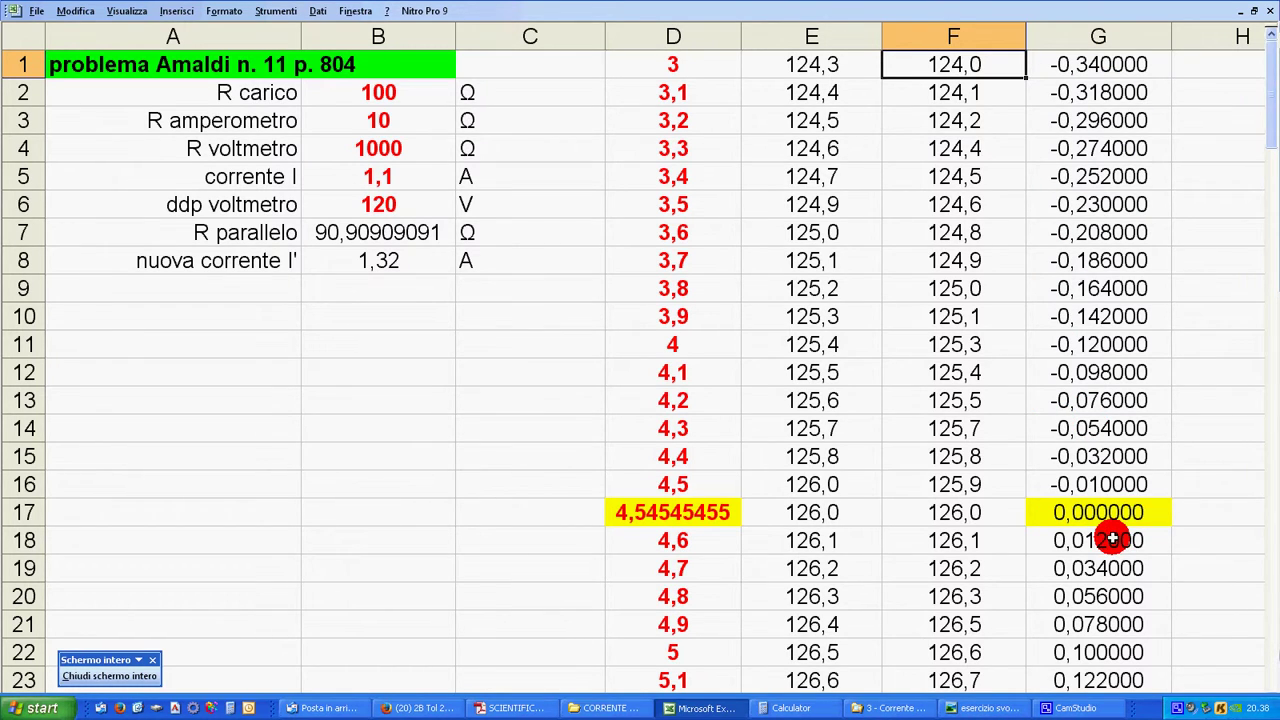
pyautogui.scroll(-4, 1112, 539)
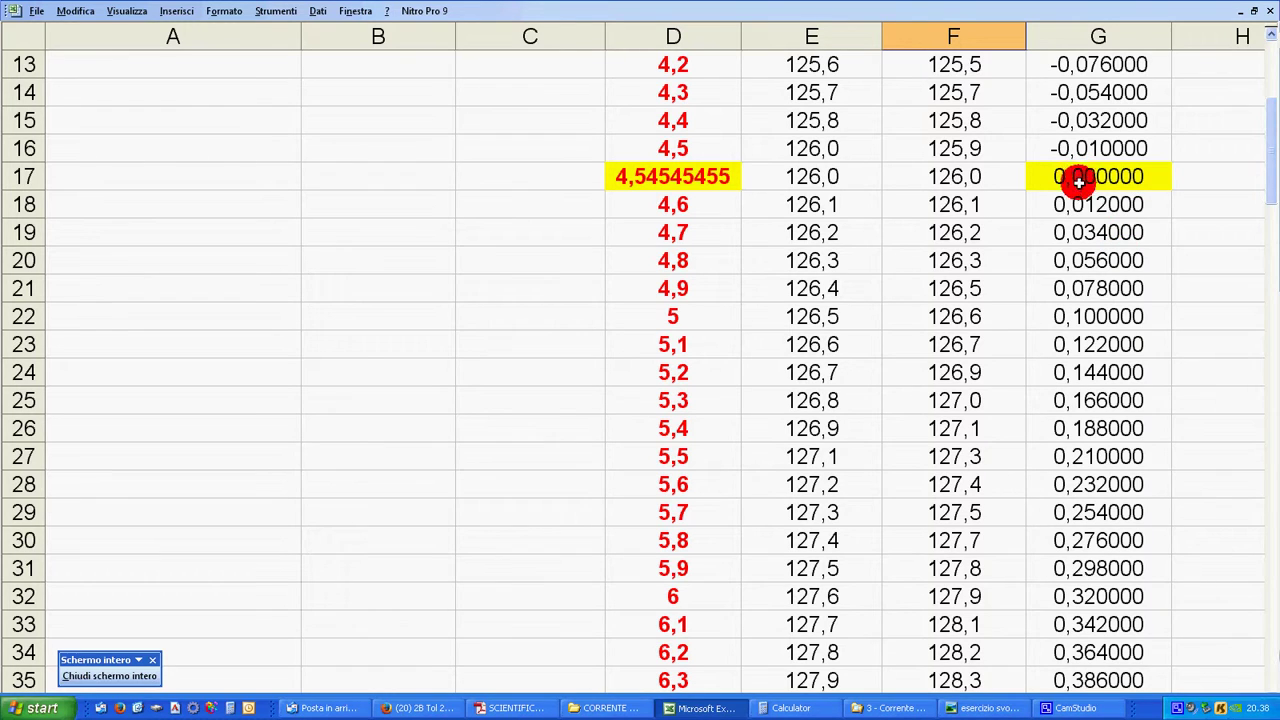